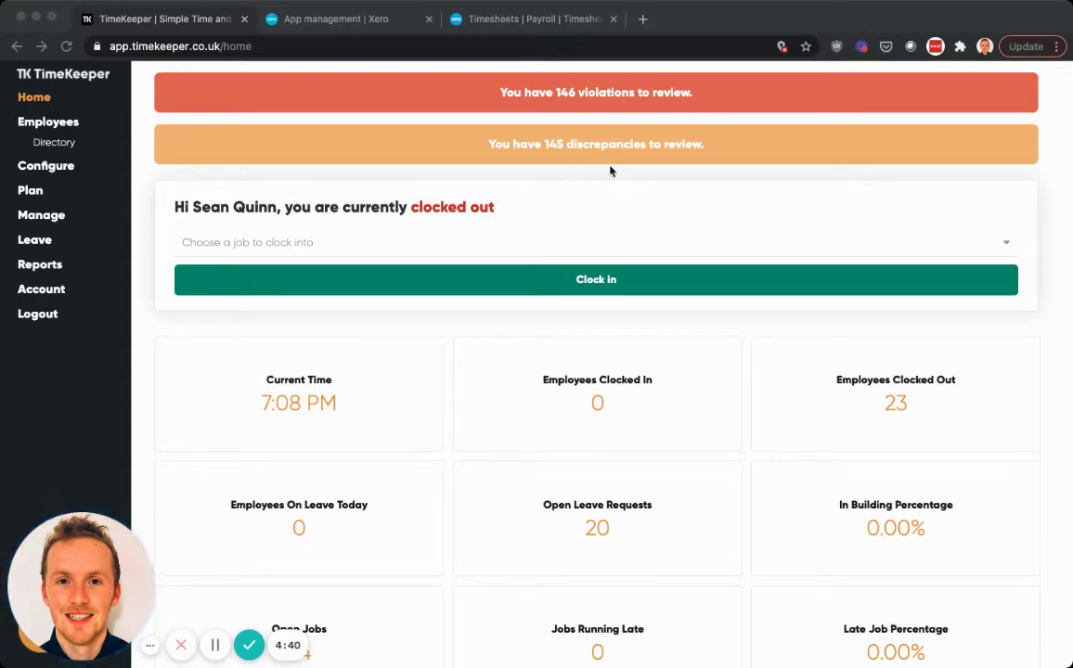
# Switch to Xero, show the Weekly payroll timesheets and examine the entries for 2 May - 8 May 2021.
pyautogui.click(525, 25)
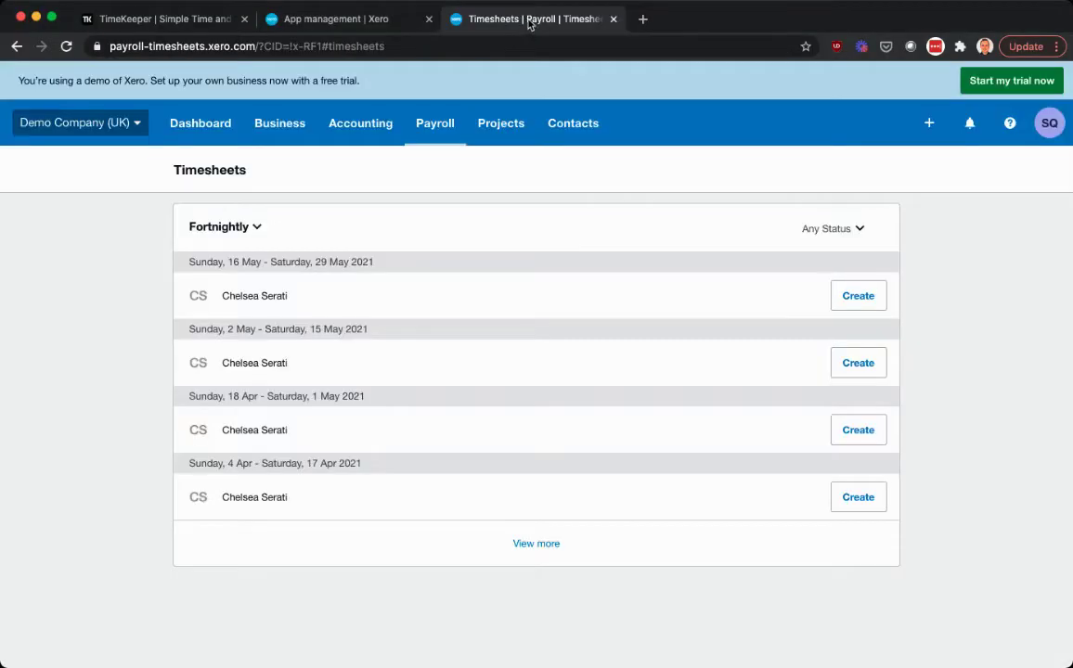
pyautogui.click(249, 230)
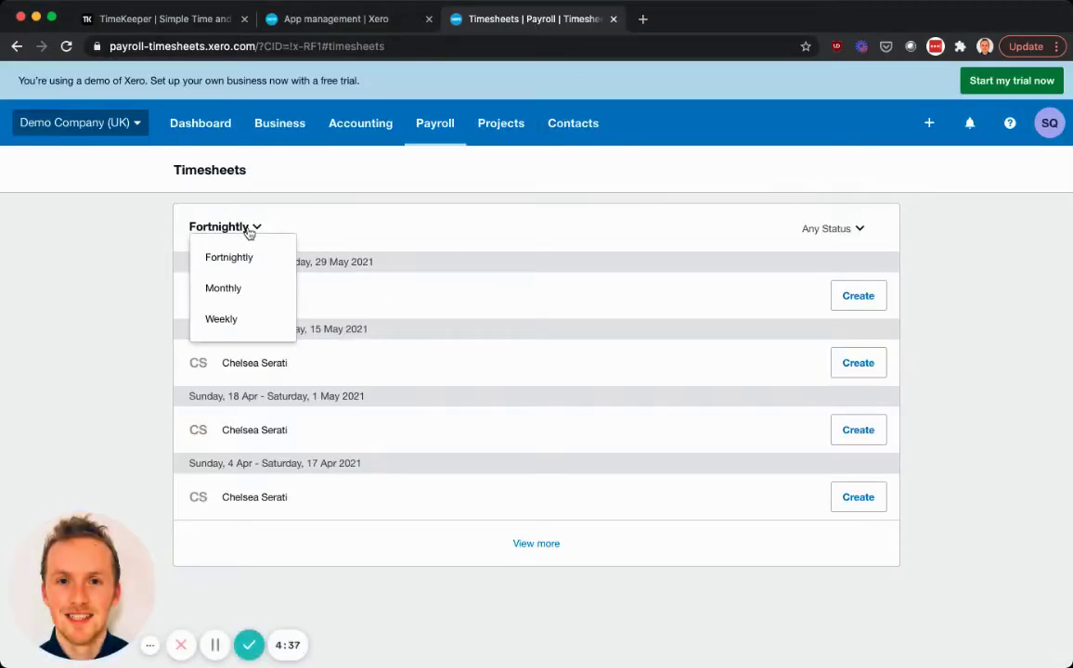
pyautogui.click(237, 321)
pyautogui.scroll(-1, 303, 329)
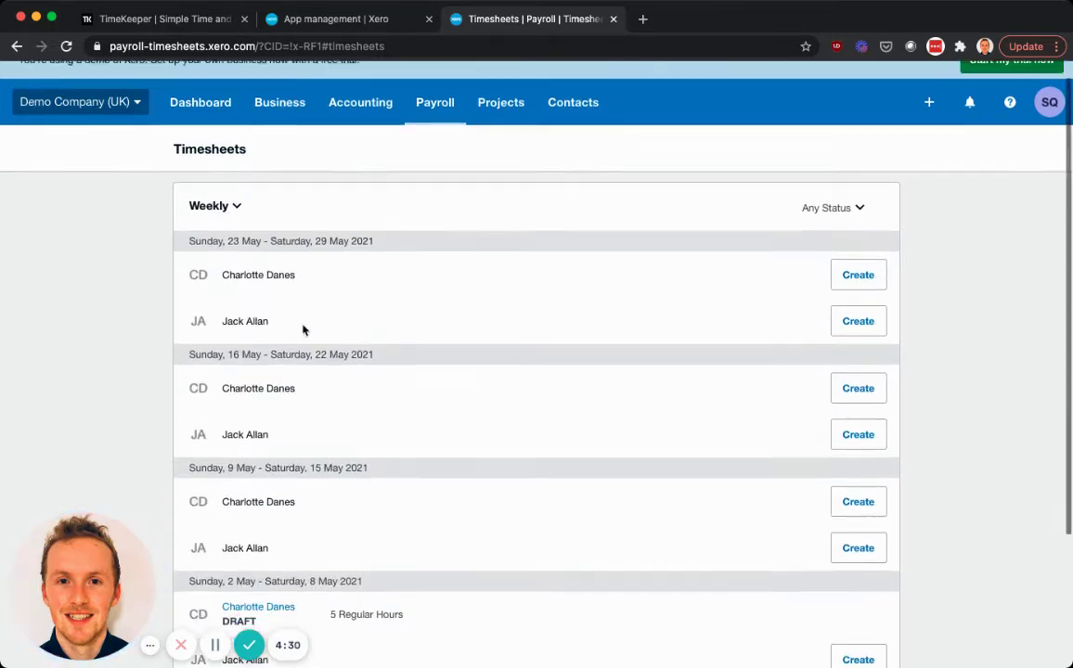
pyautogui.scroll(-1, 278, 279)
pyautogui.scroll(-1, 371, 408)
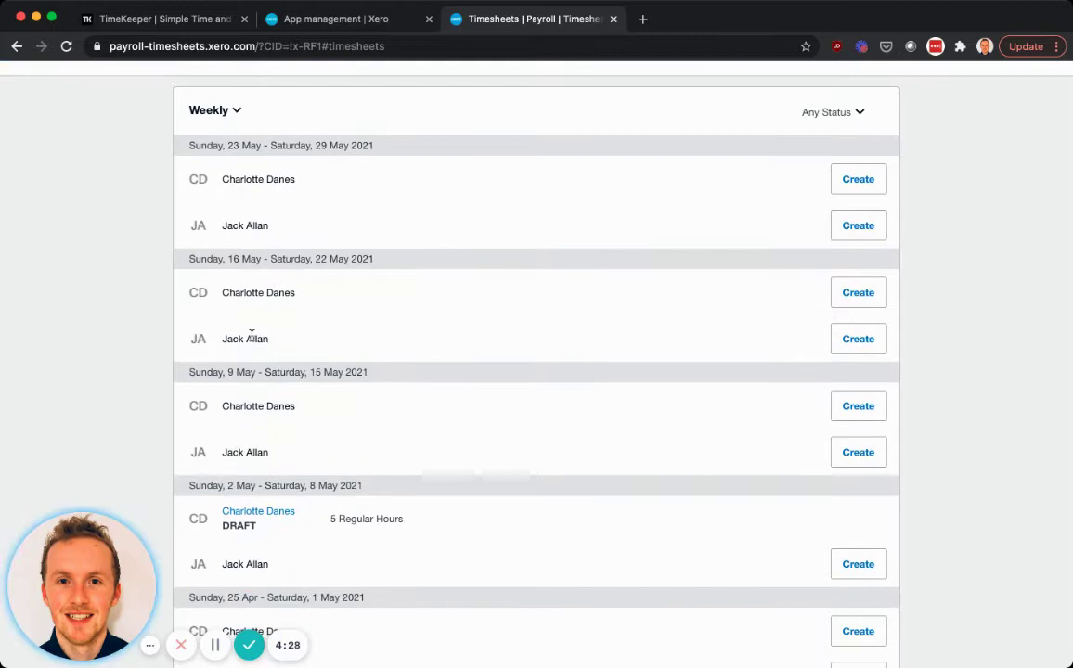
pyautogui.scroll(-1, 374, 473)
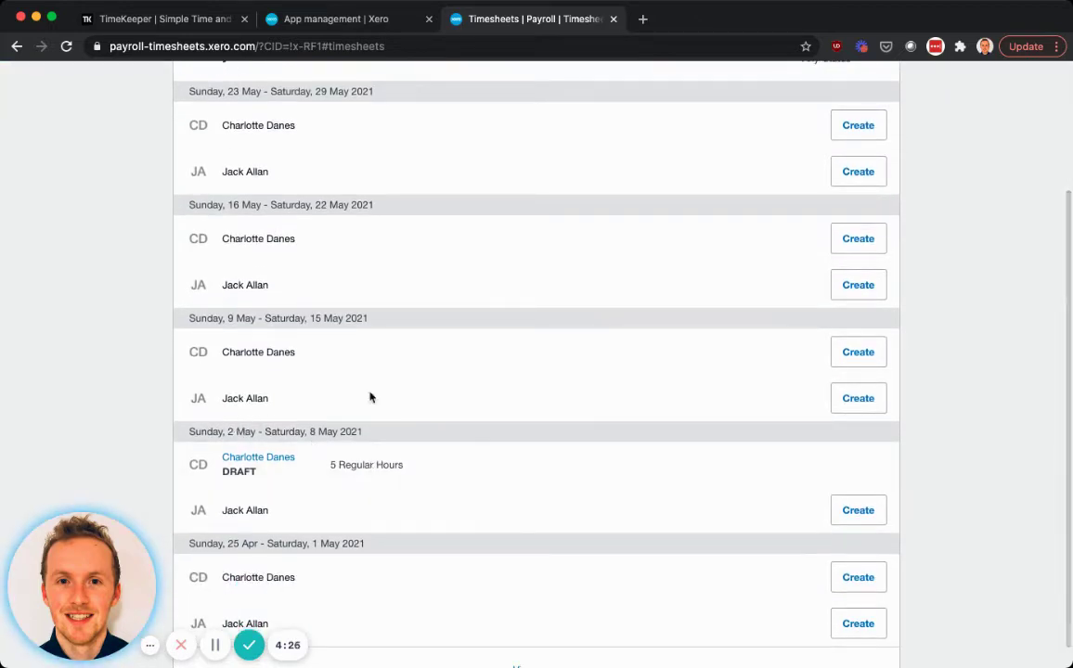
pyautogui.scroll(-1, 399, 427)
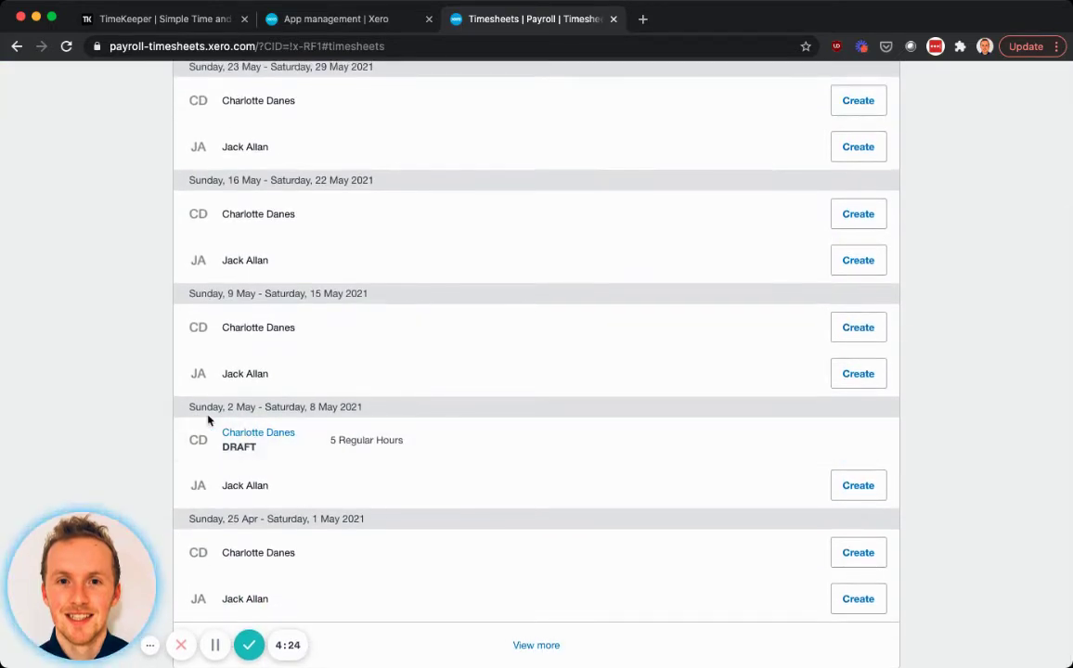
pyautogui.moveTo(190, 409); pyautogui.dragTo(369, 411)
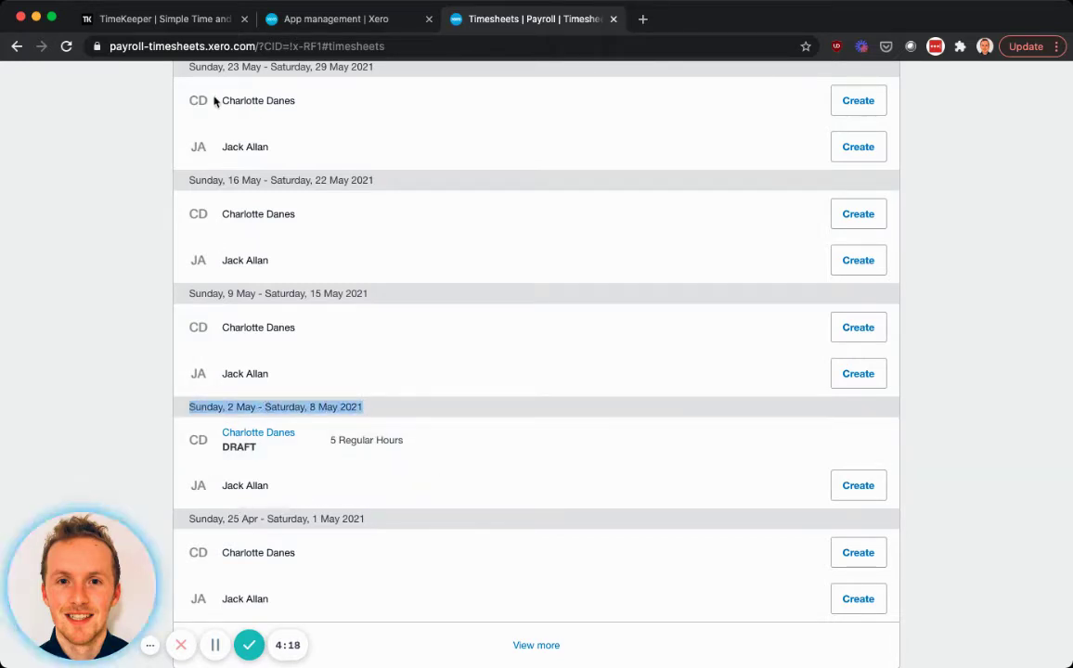
# Switch to TimeKeeper and run the Employee Timesheet report for the second weekly-paid employee from 02/05/2021 to 08/05/2021.
pyautogui.click(184, 21)
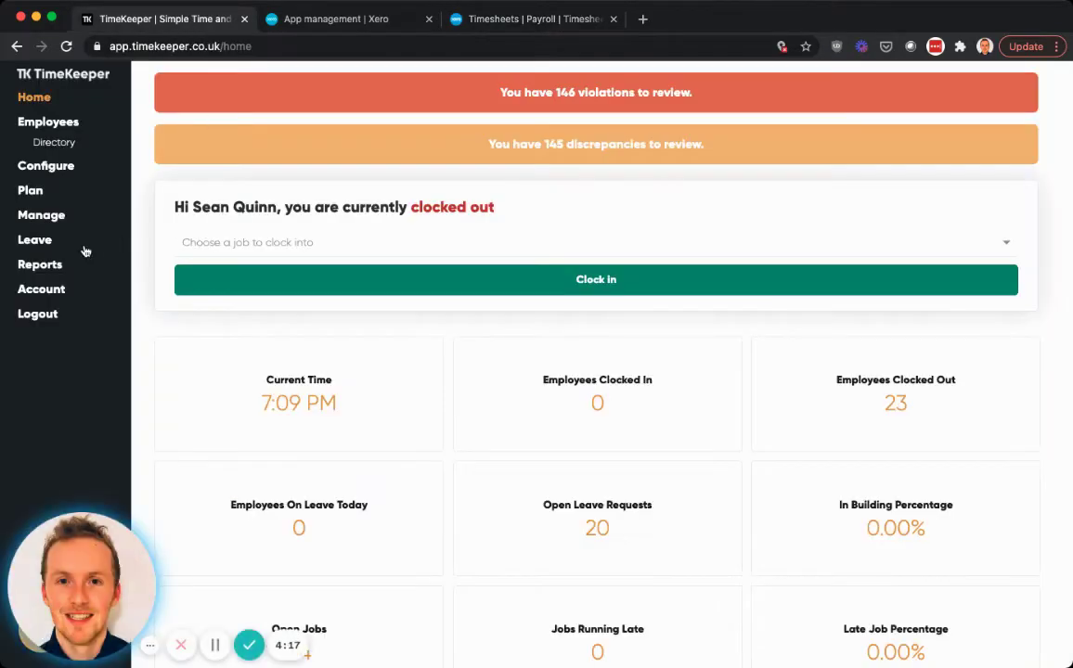
pyautogui.click(40, 265)
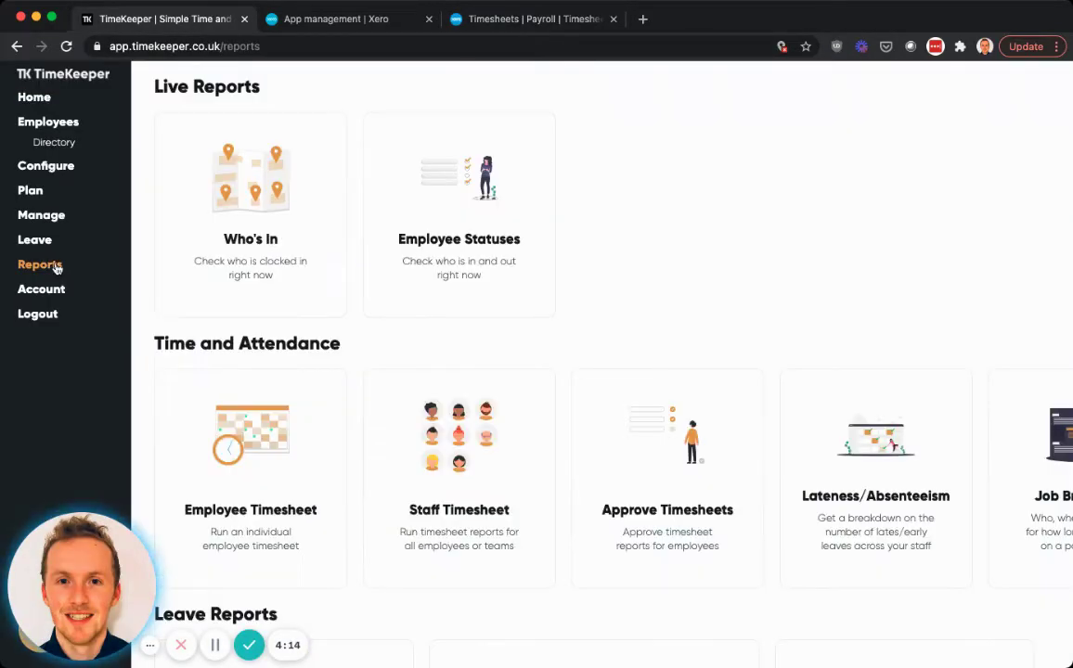
pyautogui.click(245, 415)
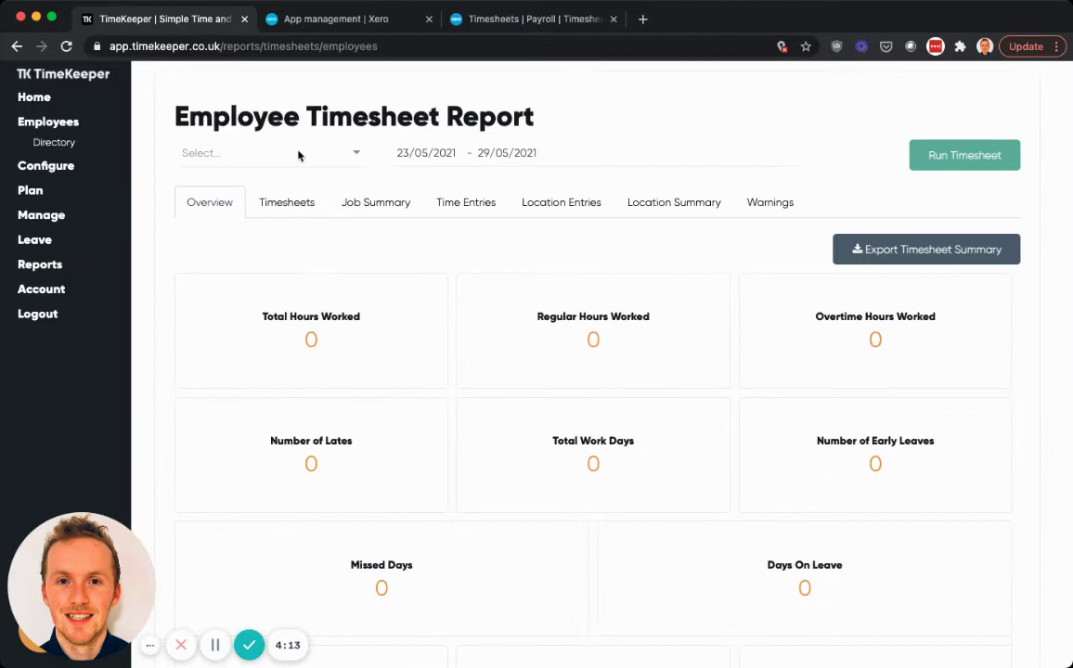
pyautogui.click(297, 154)
pyautogui.write('jack')
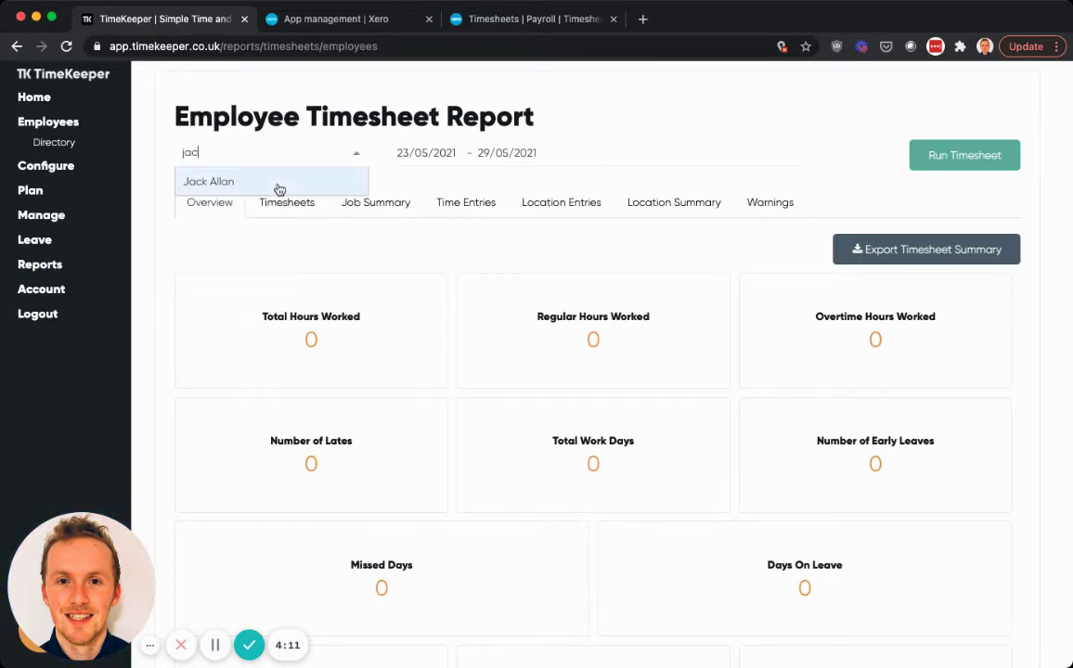
pyautogui.click(277, 186)
pyautogui.click(385, 148)
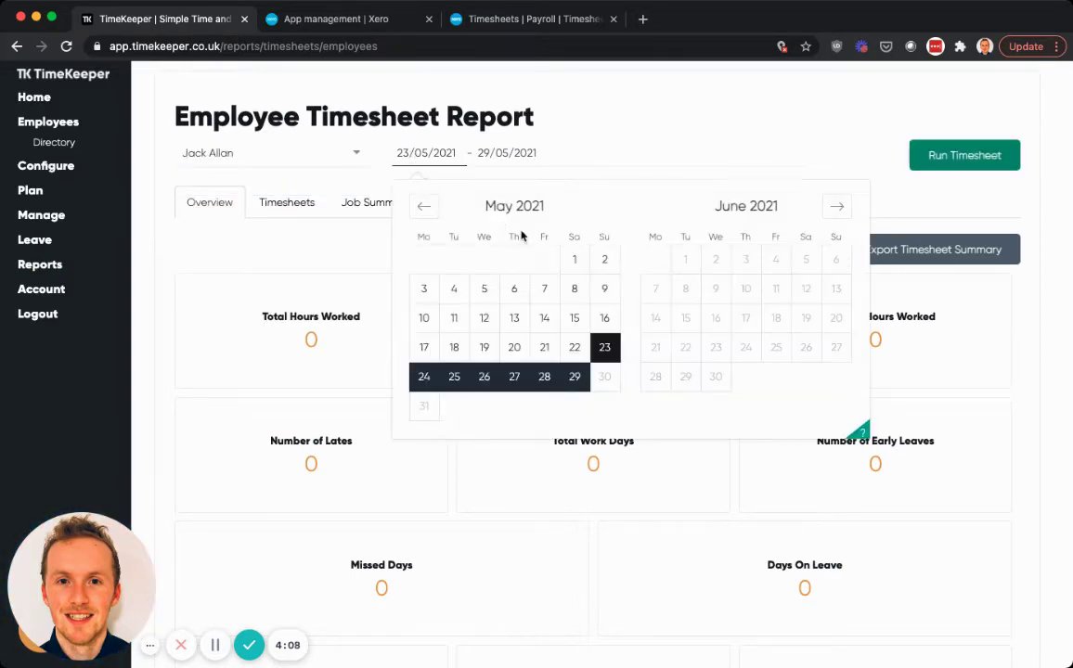
pyautogui.click(612, 274)
pyautogui.click(576, 289)
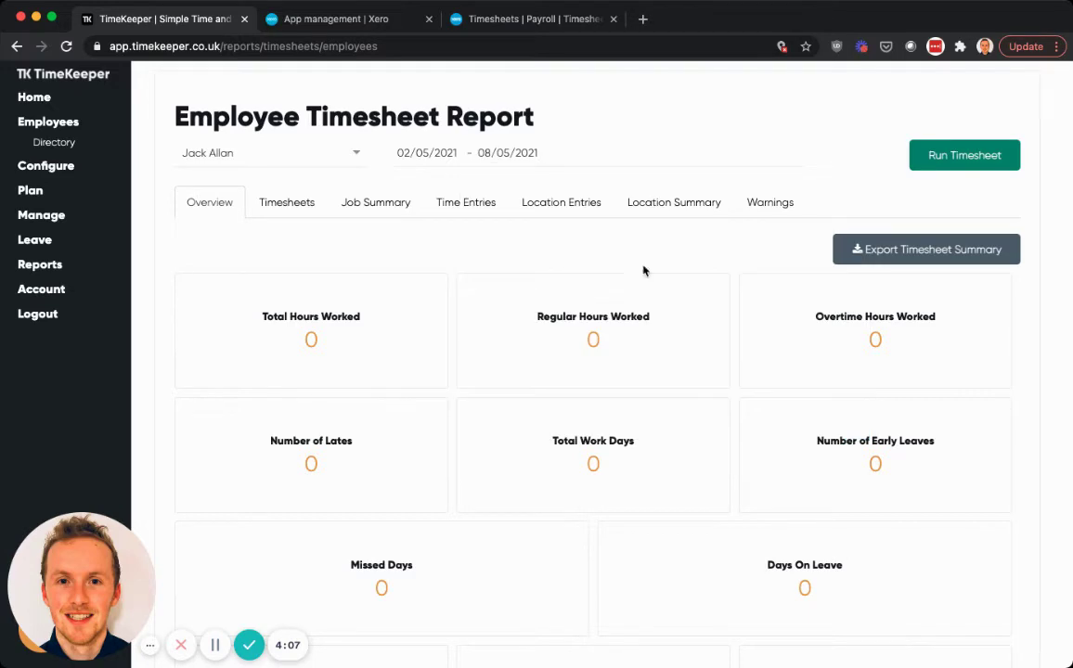
pyautogui.click(946, 156)
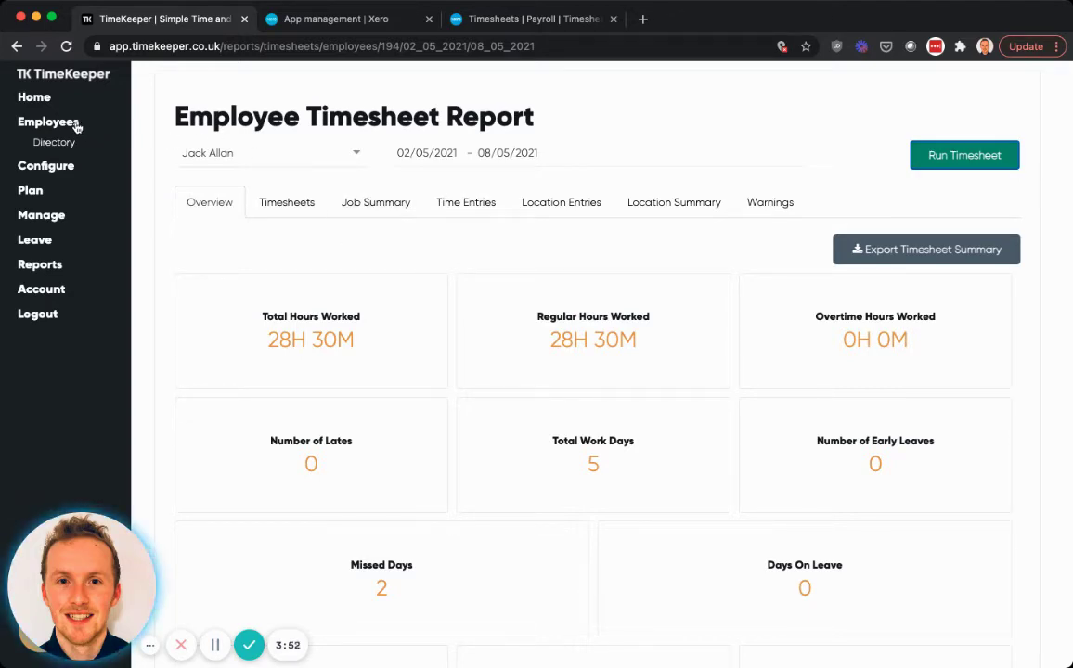
# Open the Export to Xero integration from the reports and review the Xero connection status.
pyautogui.click(74, 124)
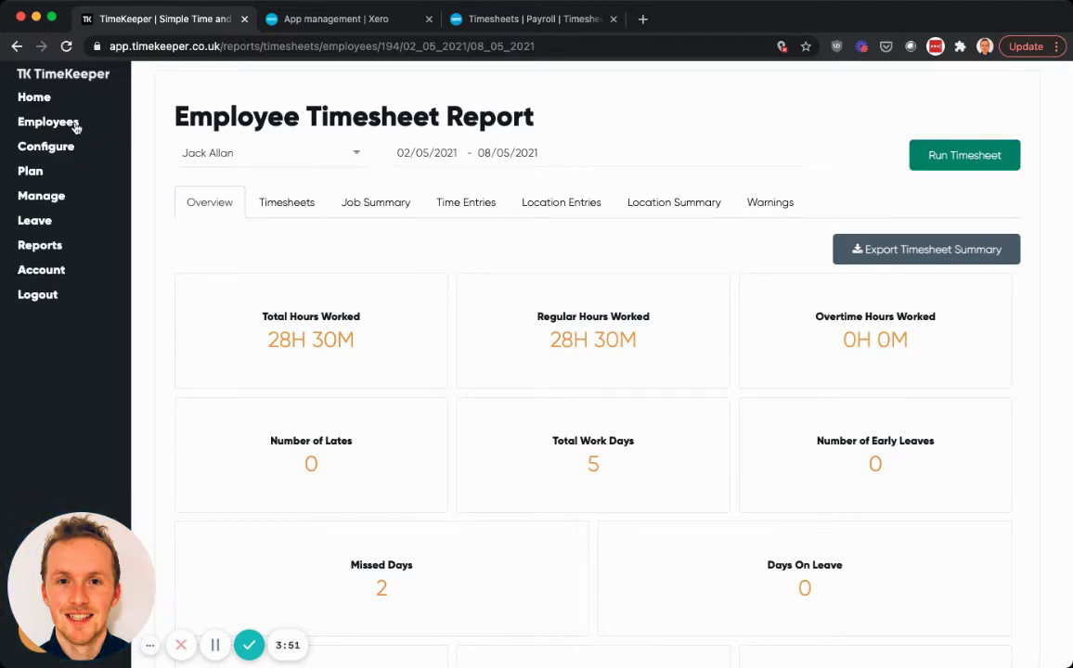
pyautogui.click(51, 249)
pyautogui.scroll(-10, 382, 436)
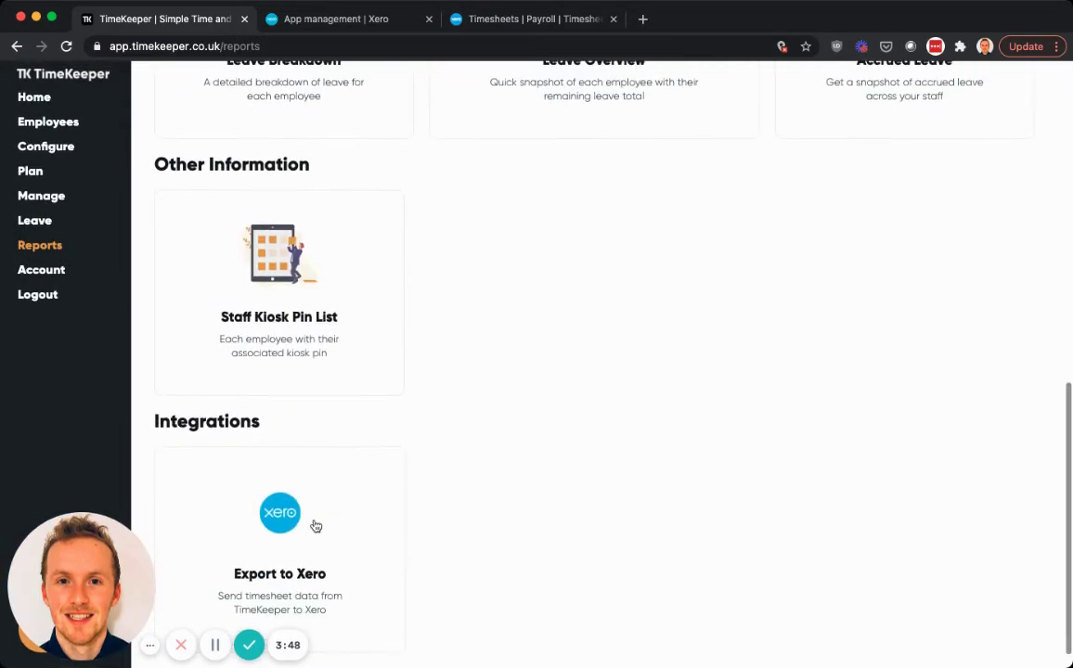
pyautogui.click(314, 561)
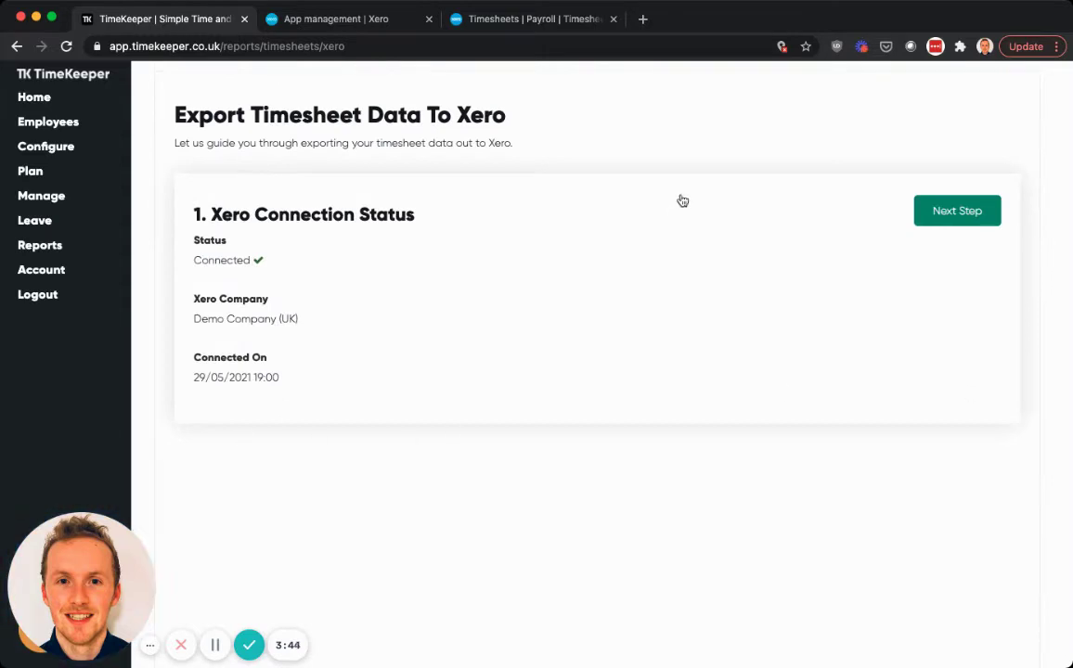
pyautogui.scroll(-1, 548, 381)
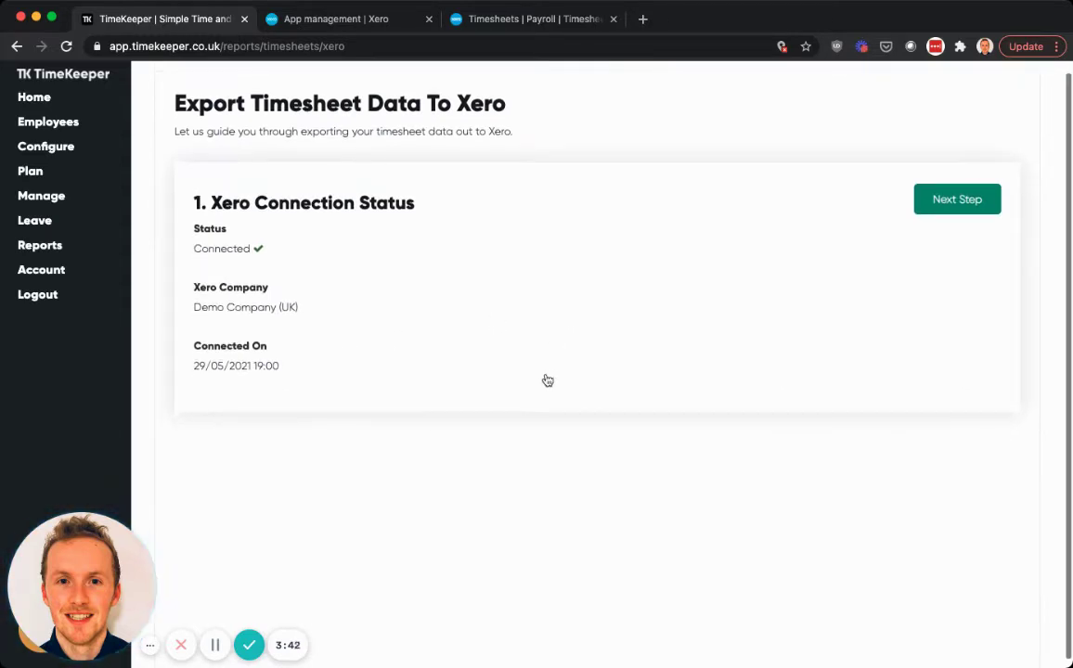
pyautogui.scroll(1, 816, 399)
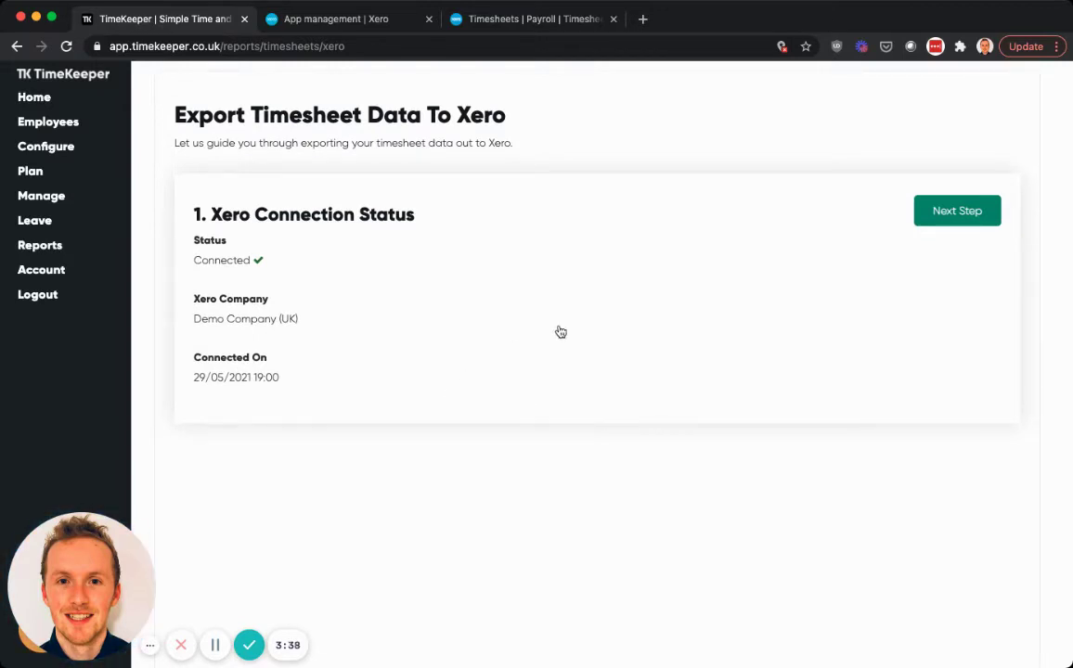
# Advance the export wizard through the employee mappings and earning rate mappings, keeping Overtime Hours 1.5 mapped to Overtime Hours.
pyautogui.click(965, 213)
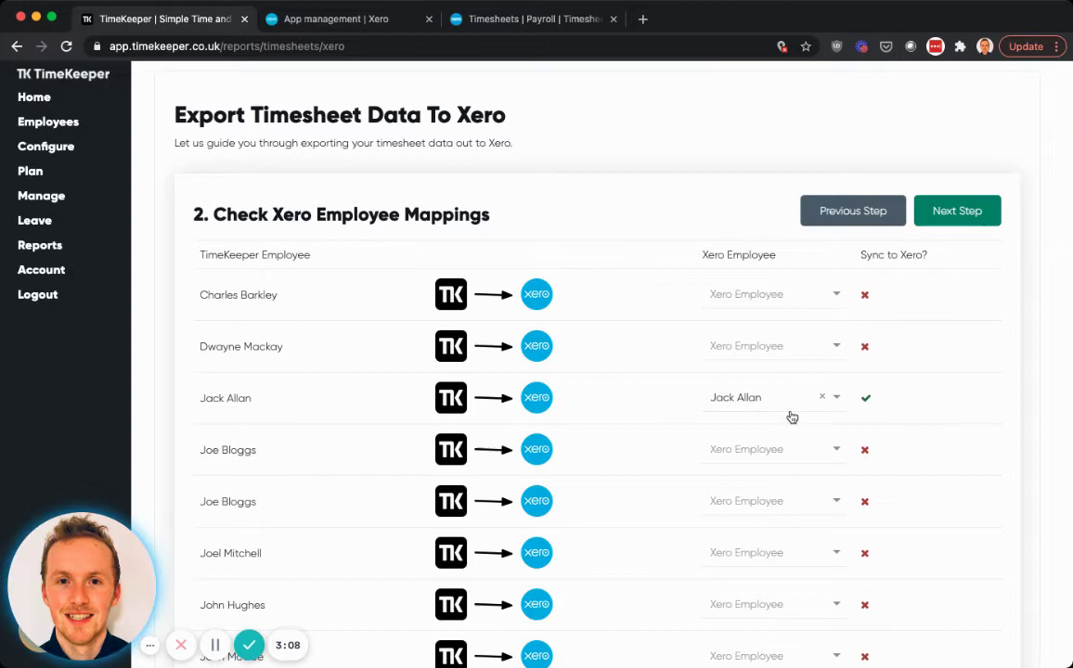
pyautogui.click(957, 210)
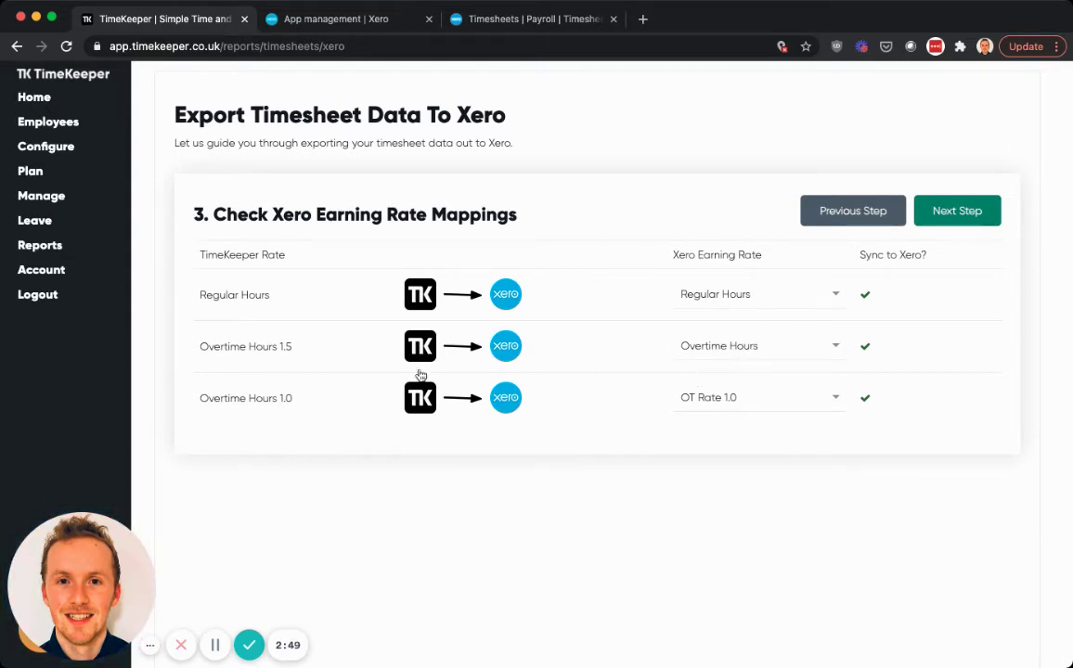
pyautogui.click(788, 345)
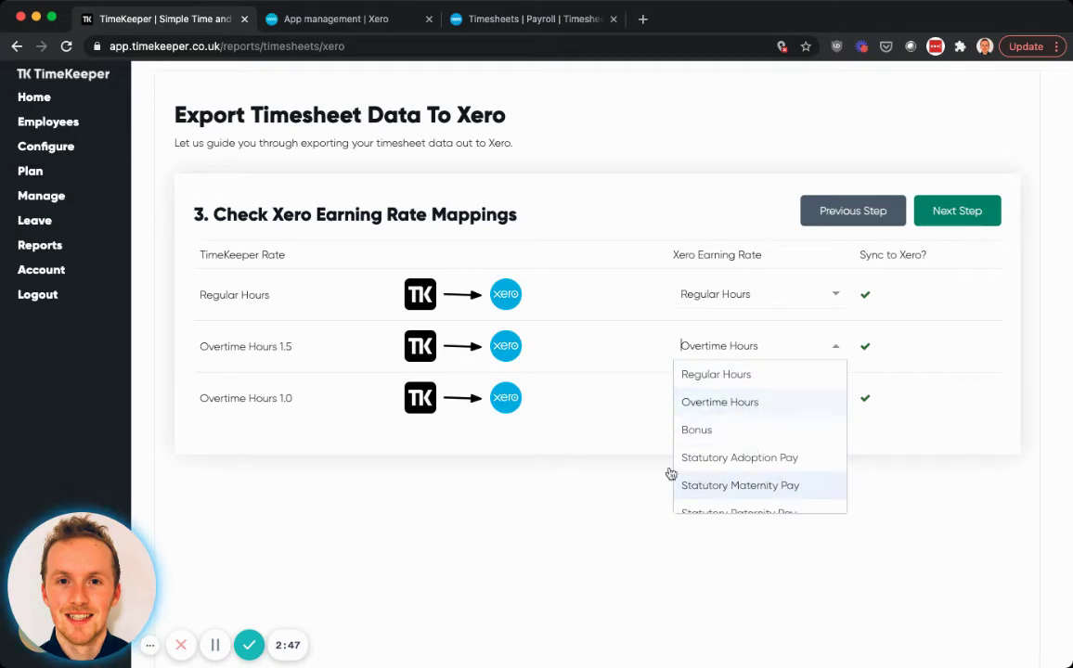
pyautogui.click(949, 466)
pyautogui.click(956, 212)
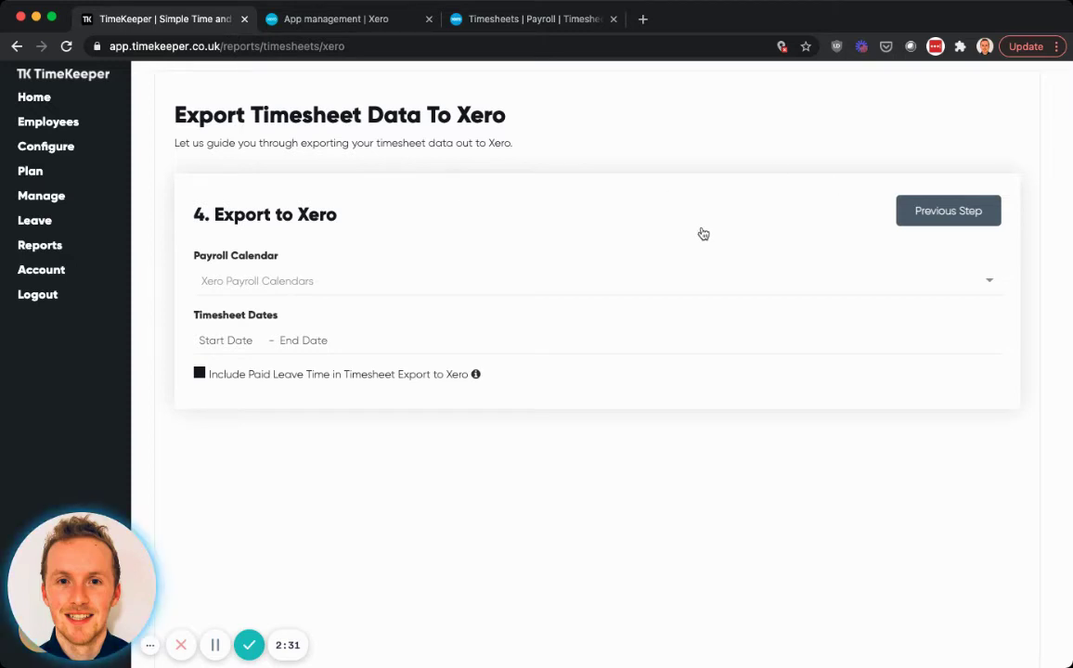
# Export the timesheets of the Weekly payroll calendar dated 02/05/2021 to 08/05/2021 to Xero.
pyautogui.click(266, 281)
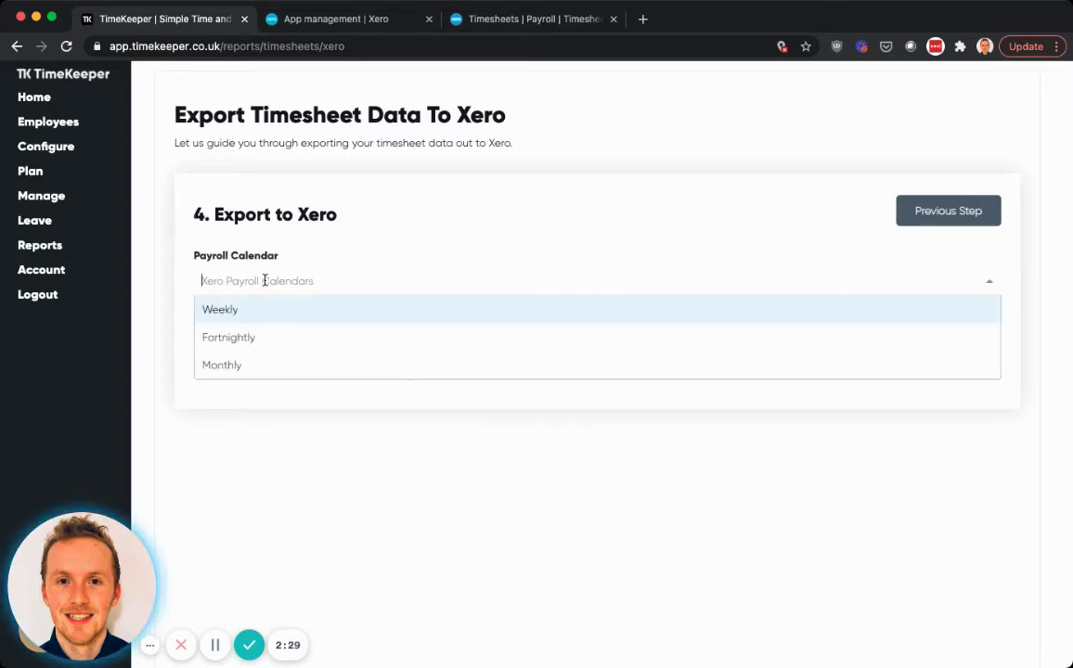
pyautogui.click(230, 312)
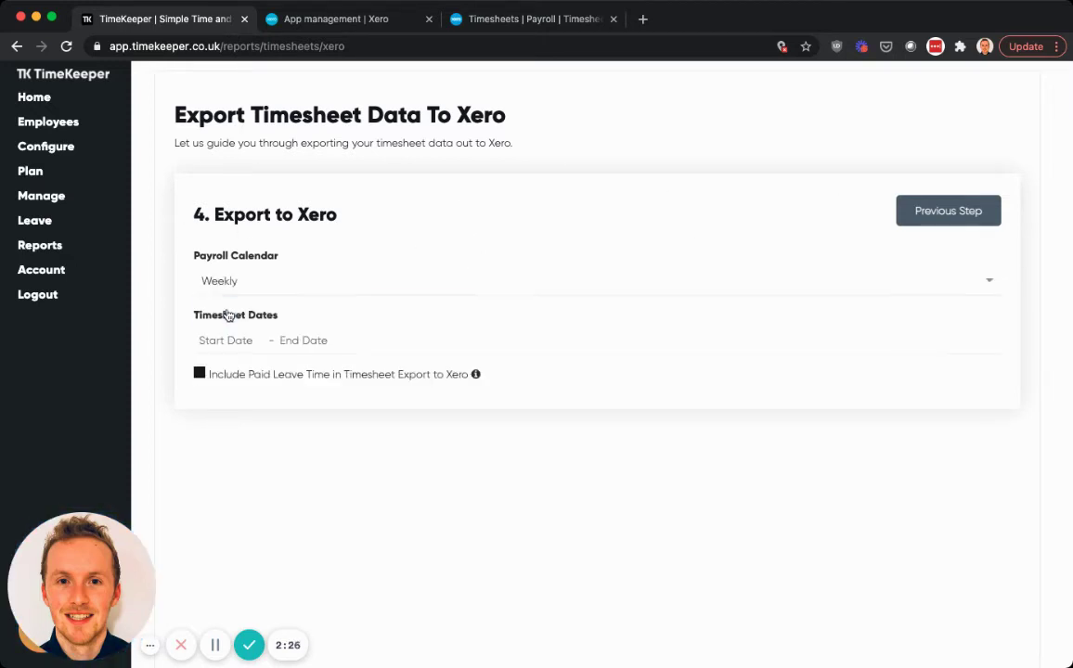
pyautogui.click(230, 341)
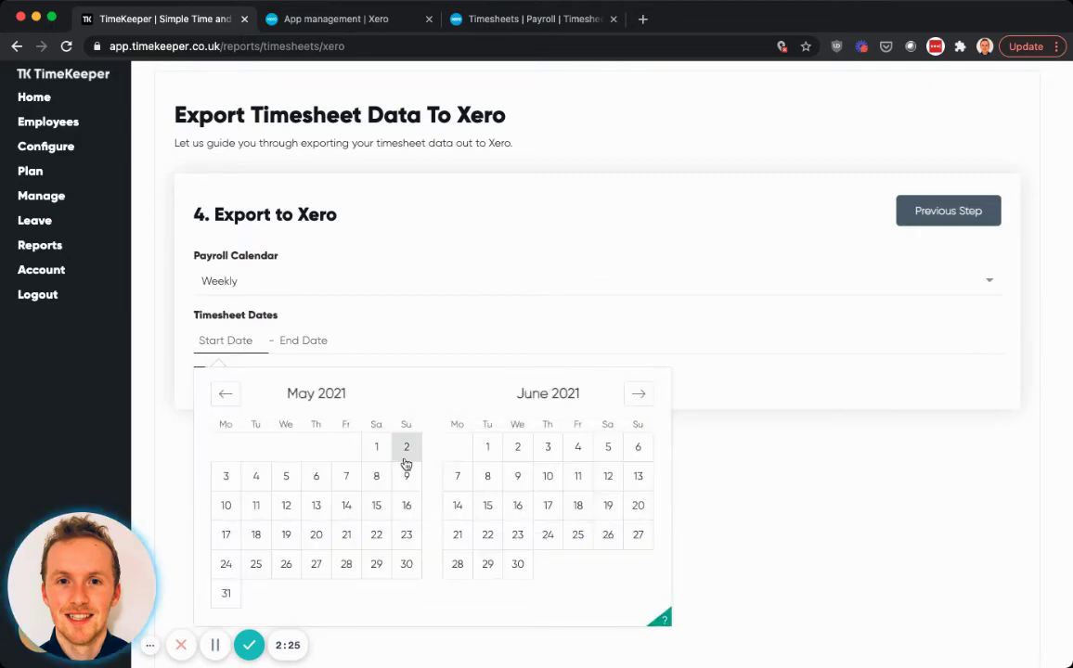
pyautogui.click(405, 446)
pyautogui.click(382, 476)
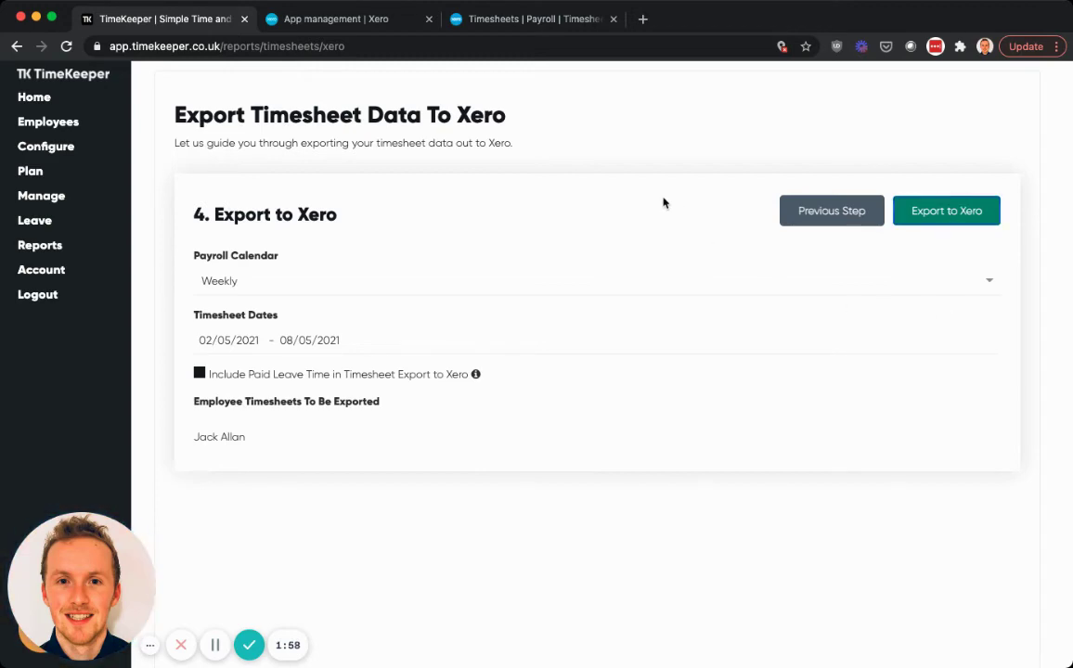
pyautogui.click(946, 211)
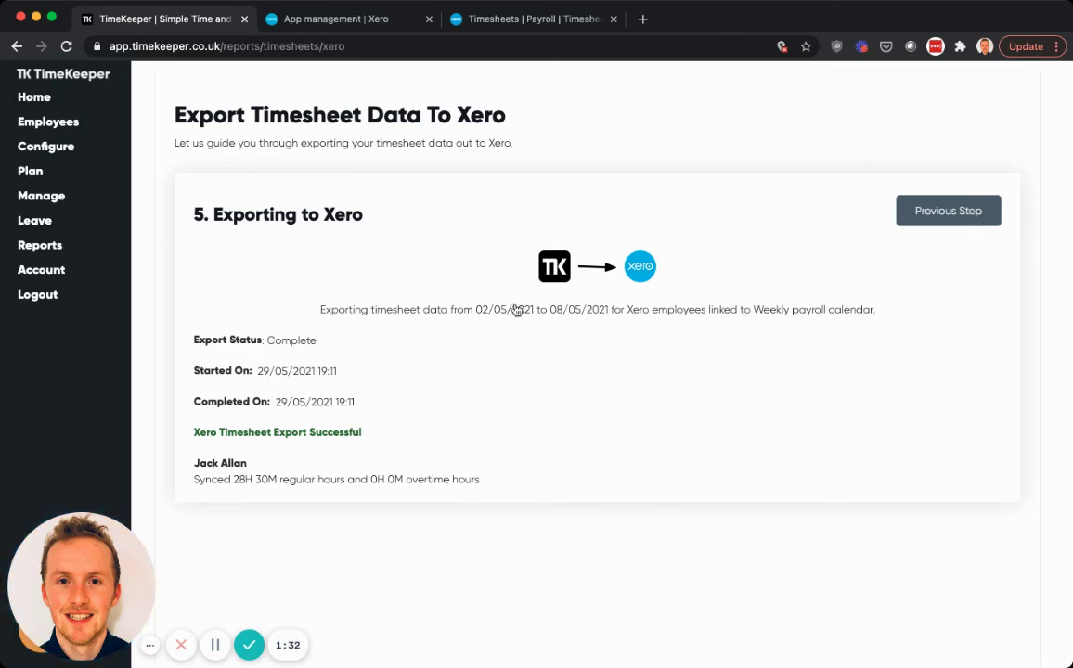
# Switch to Xero, reload the timesheets as Weekly and open the exported employee's draft for 2 May - 8 May 2021.
pyautogui.click(501, 20)
pyautogui.click(437, 46)
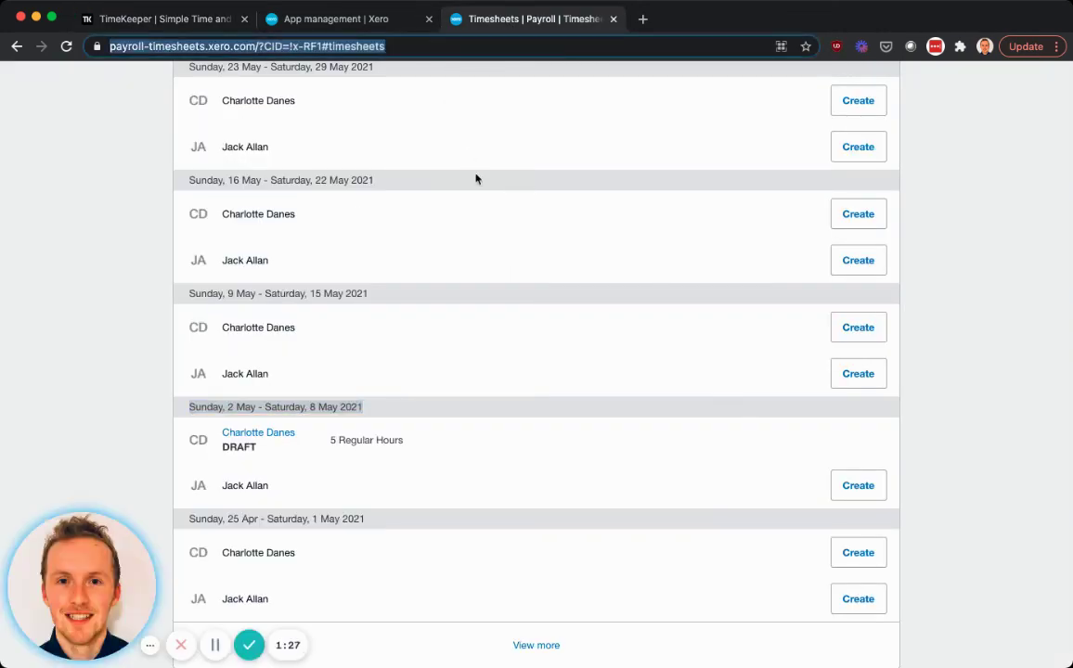
pyautogui.press('Return')
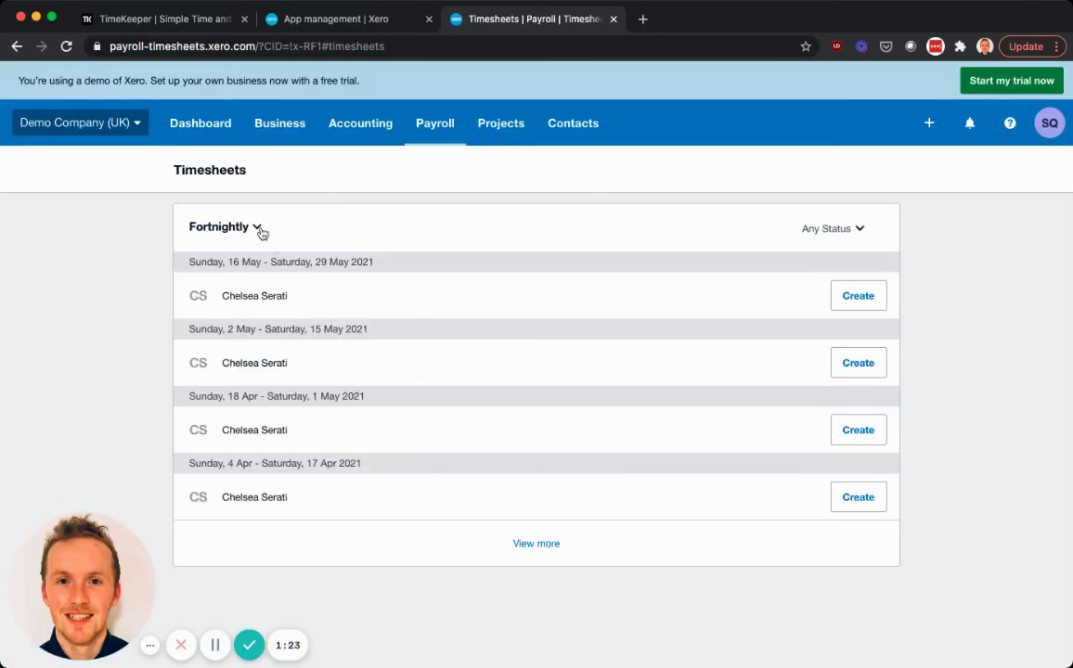
pyautogui.click(260, 228)
pyautogui.click(237, 318)
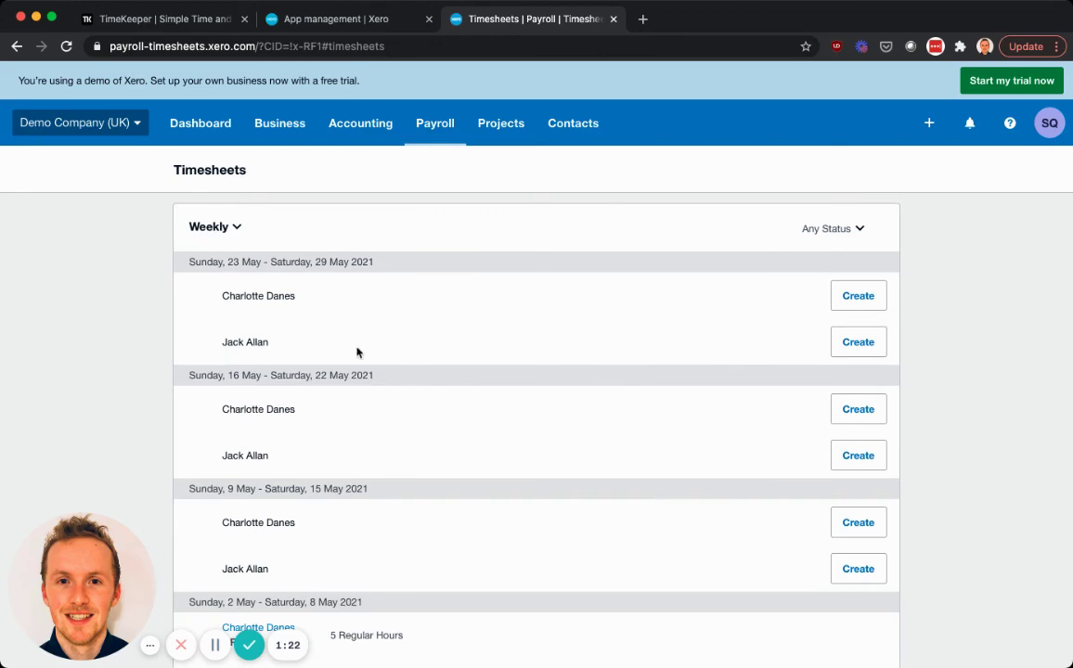
pyautogui.scroll(-5, 419, 405)
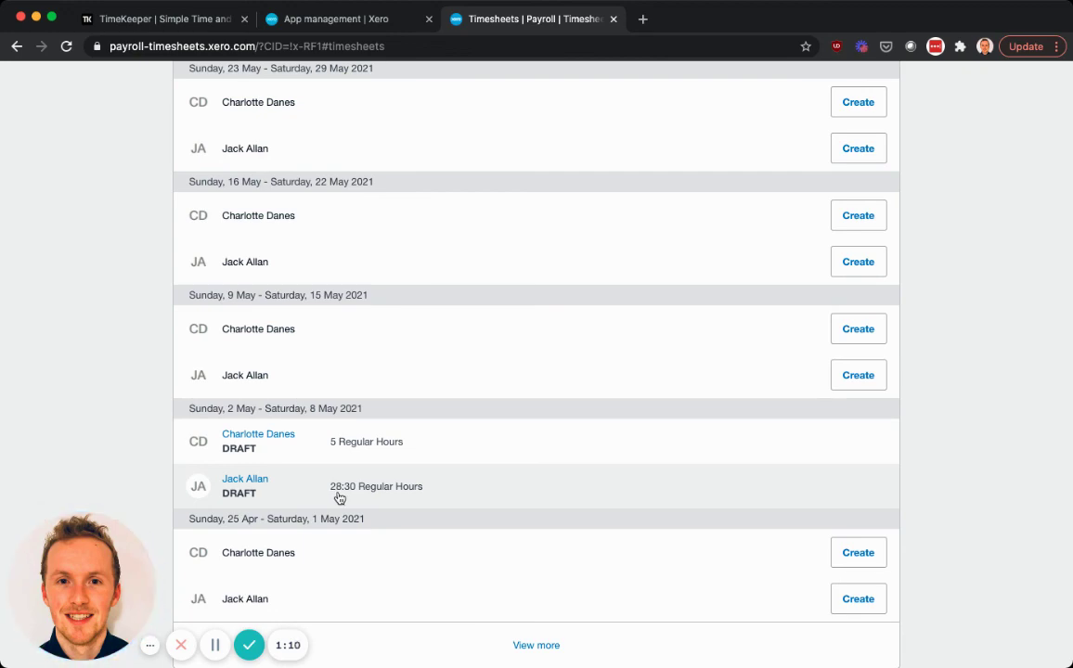
pyautogui.click(369, 497)
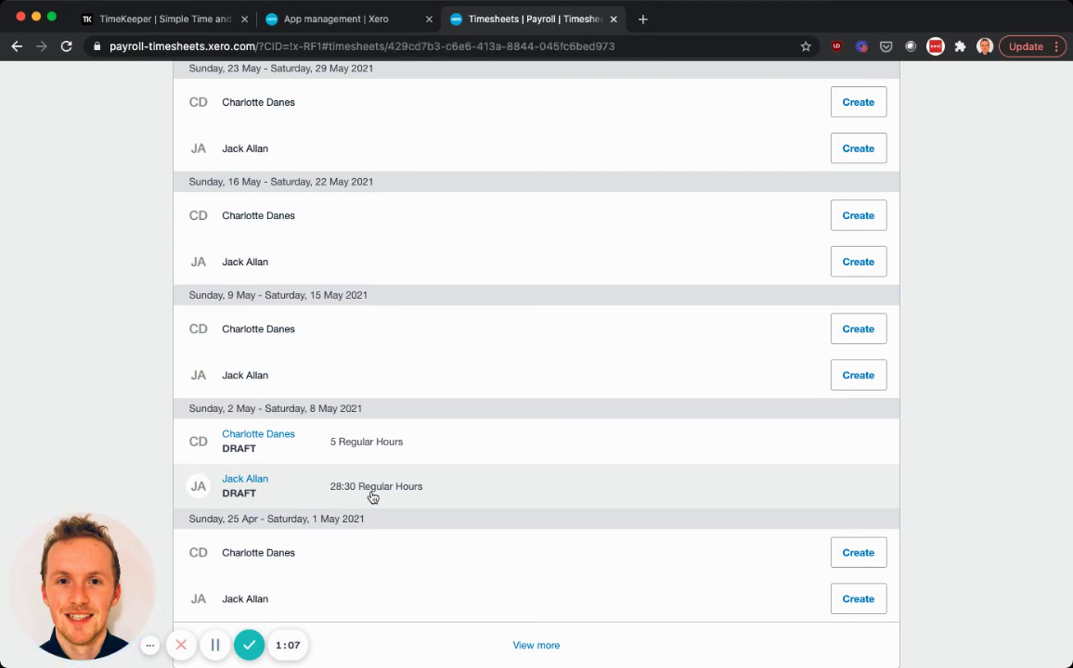